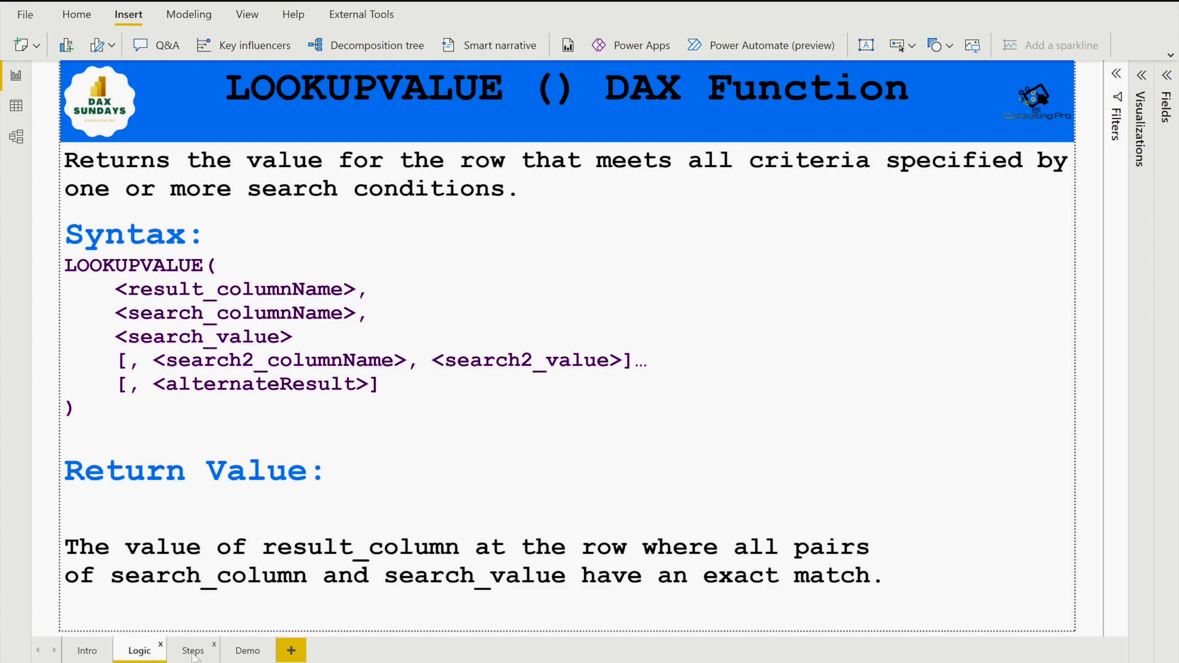
# - Review the Steps page, then examine the Demo page's weekly sales table into the 2012 rows
pyautogui.click(194, 655)
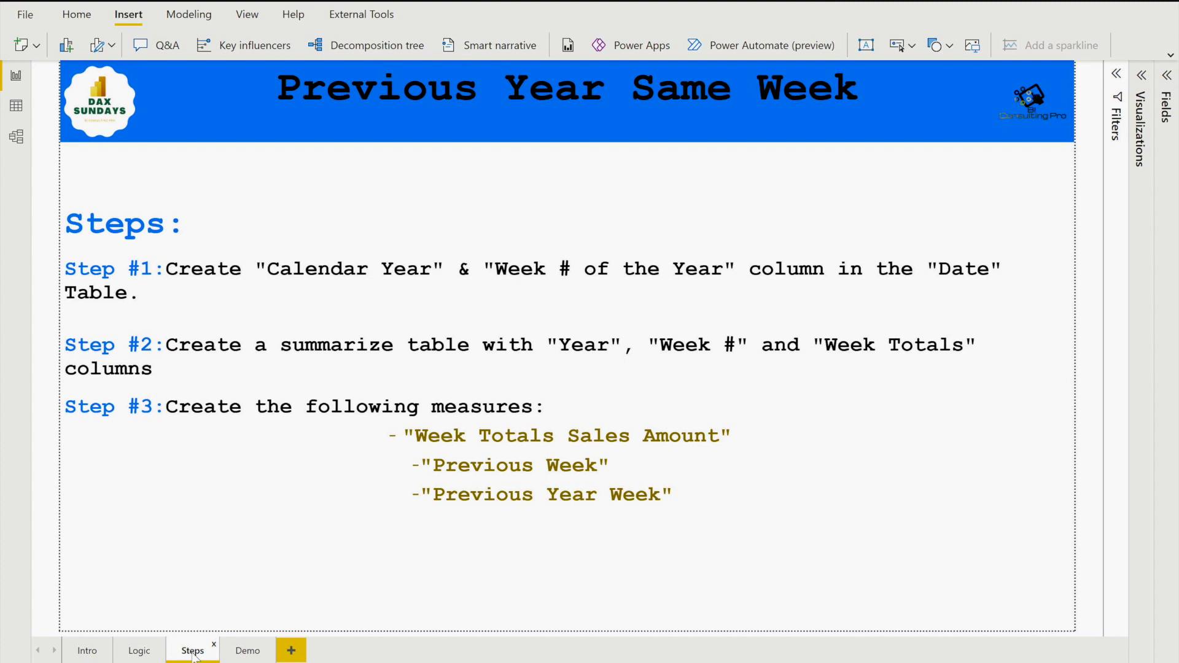
pyautogui.click(247, 652)
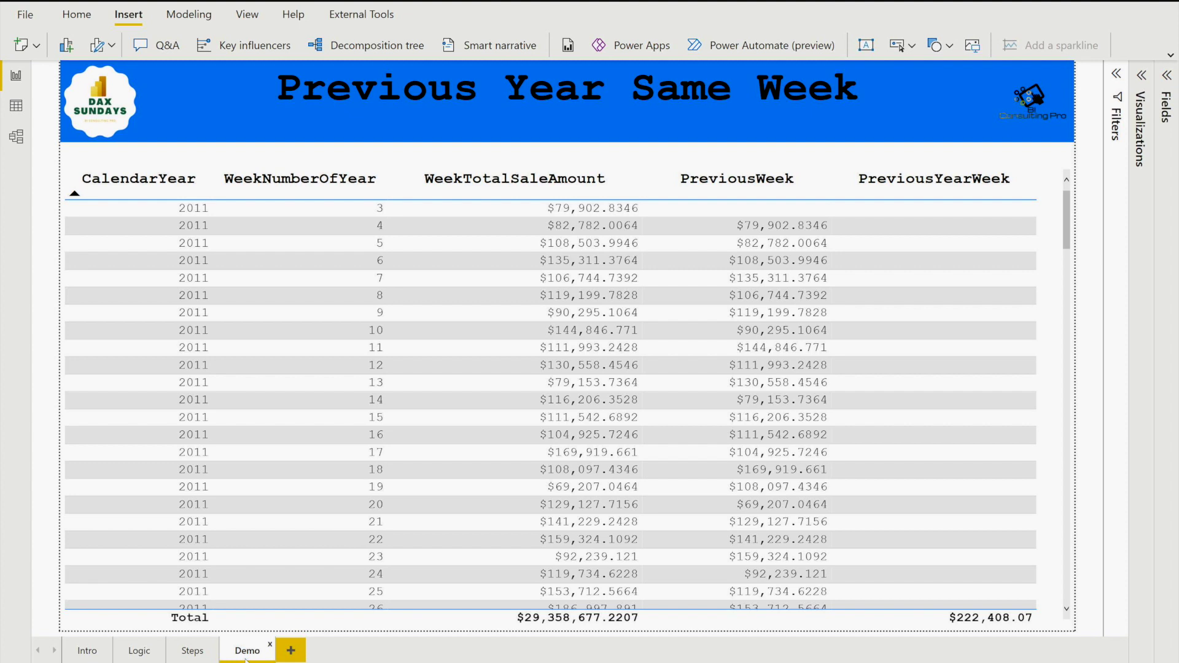
pyautogui.scroll(-10, 614, 368)
# - Examine the SUMMARIZE formula of the calculated table Table, comparing its arguments with the Date table's fields, and leave it unedited
pyautogui.click(1166, 75)
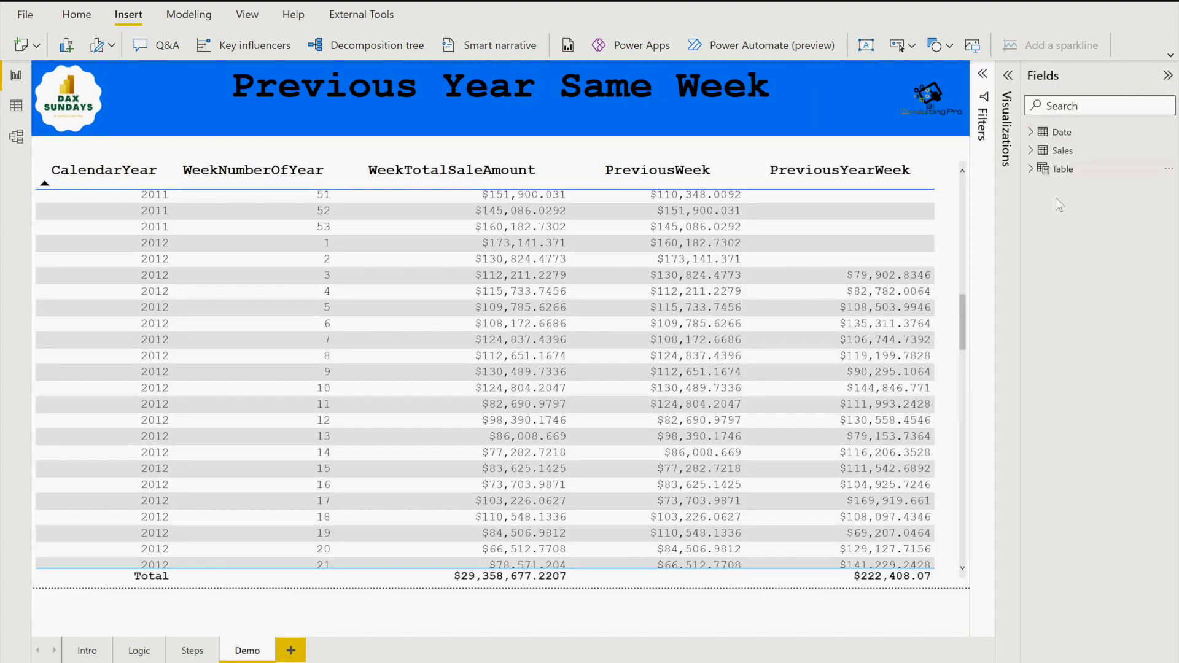
pyautogui.click(1042, 172)
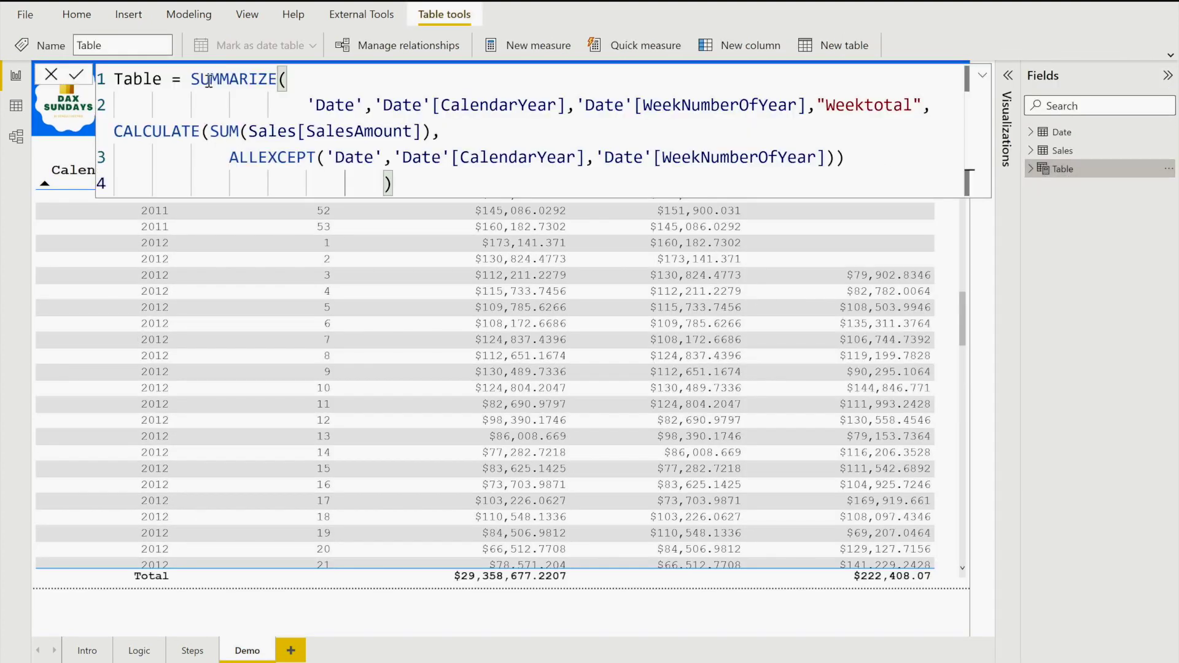
pyautogui.moveTo(188, 79); pyautogui.dragTo(279, 80)
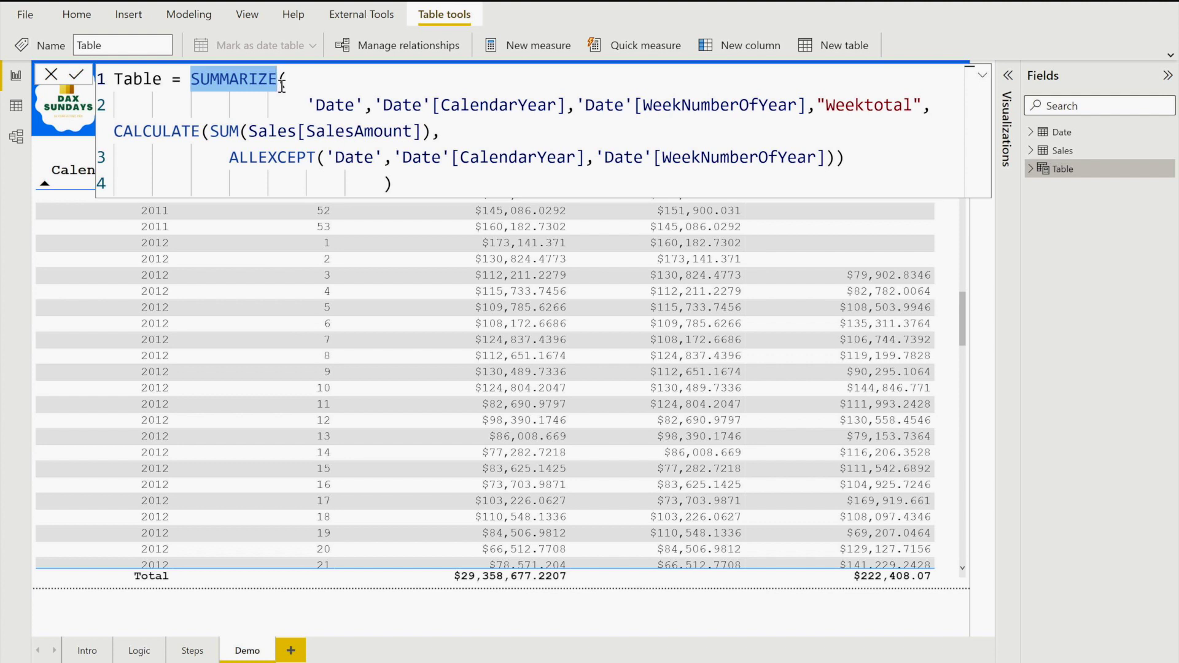
pyautogui.moveTo(308, 106); pyautogui.dragTo(546, 108)
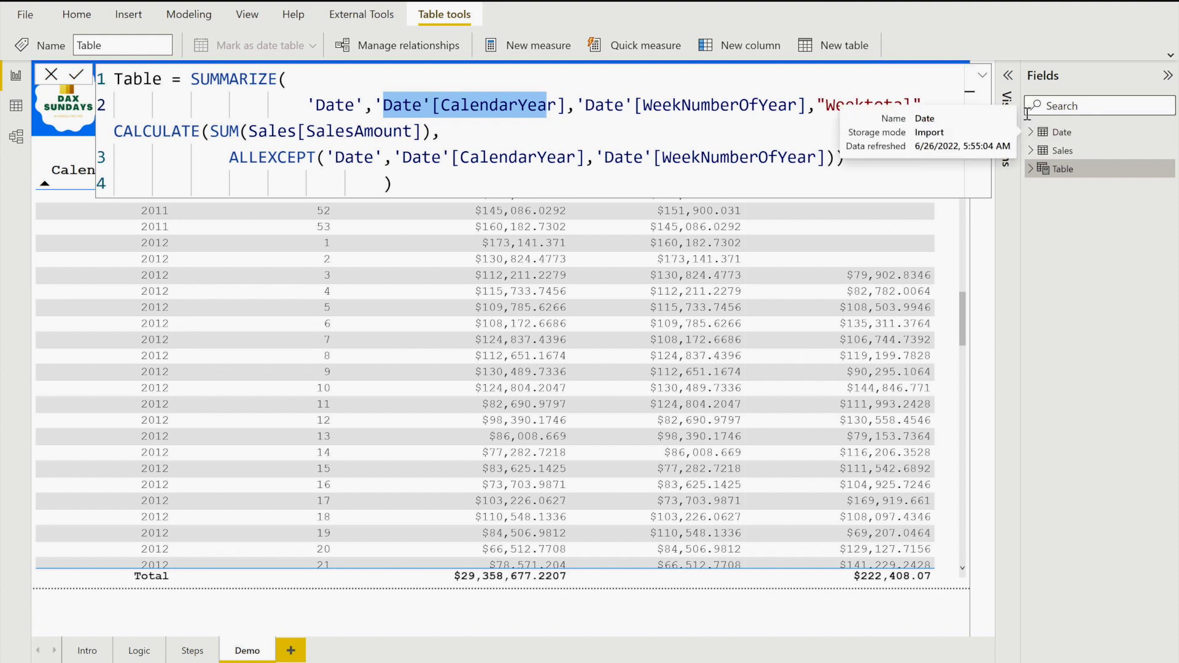
pyautogui.click(1032, 132)
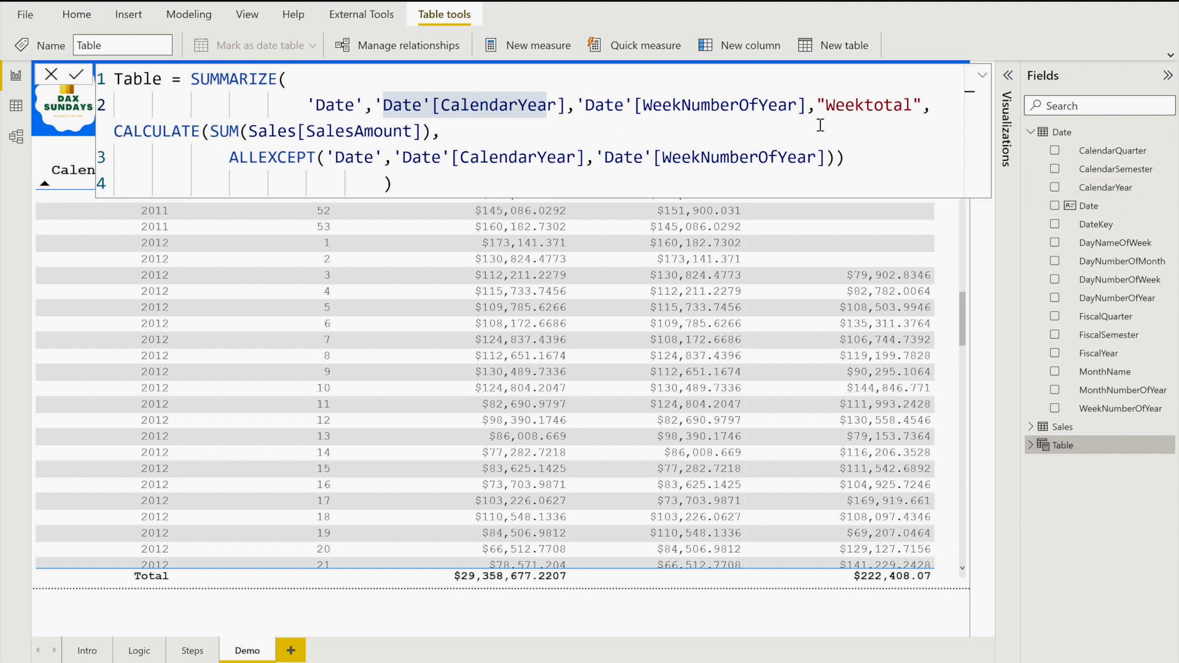
pyautogui.doubleClick(286, 161)
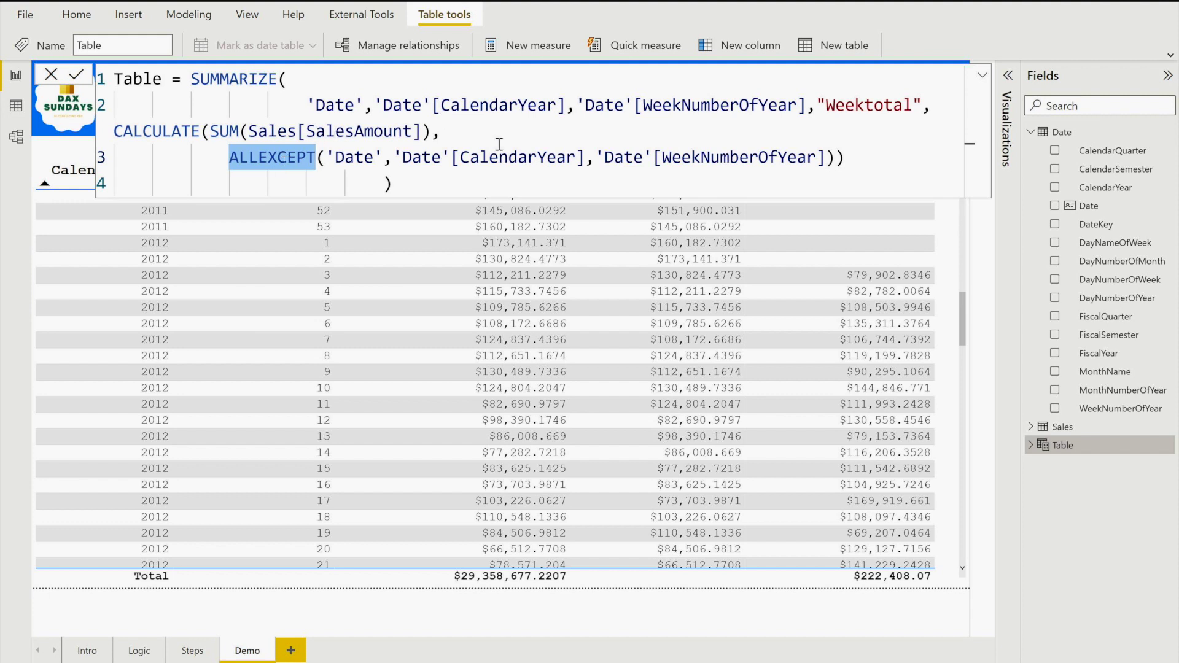
pyautogui.moveTo(307, 105); pyautogui.dragTo(806, 108)
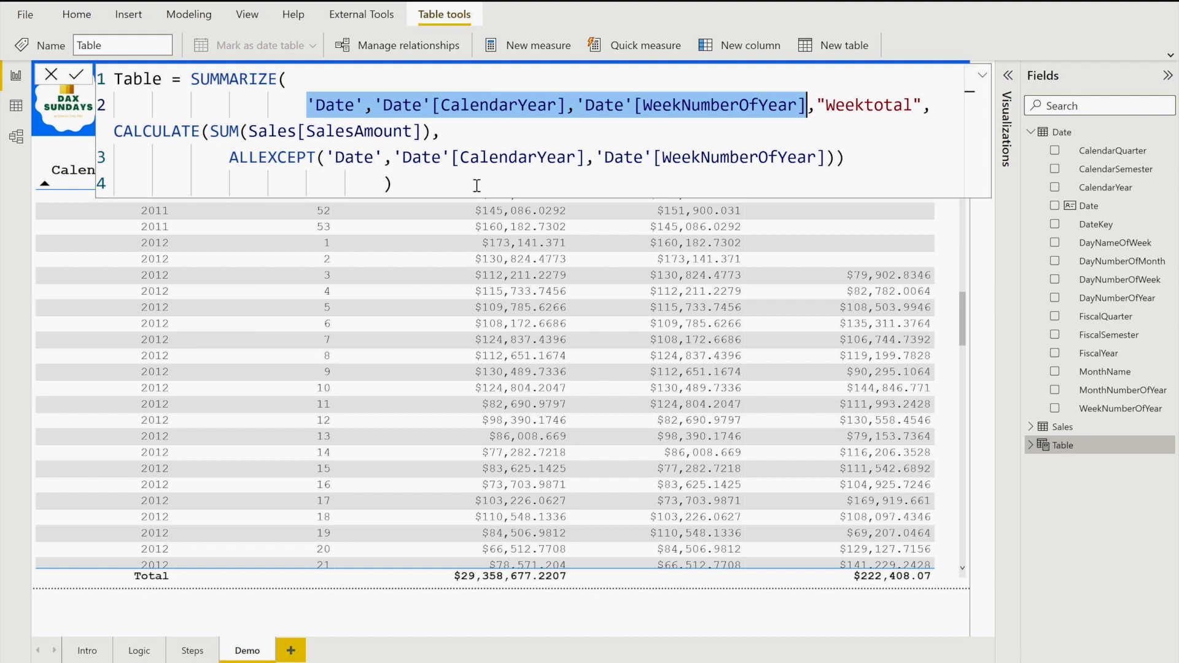
pyautogui.click(51, 75)
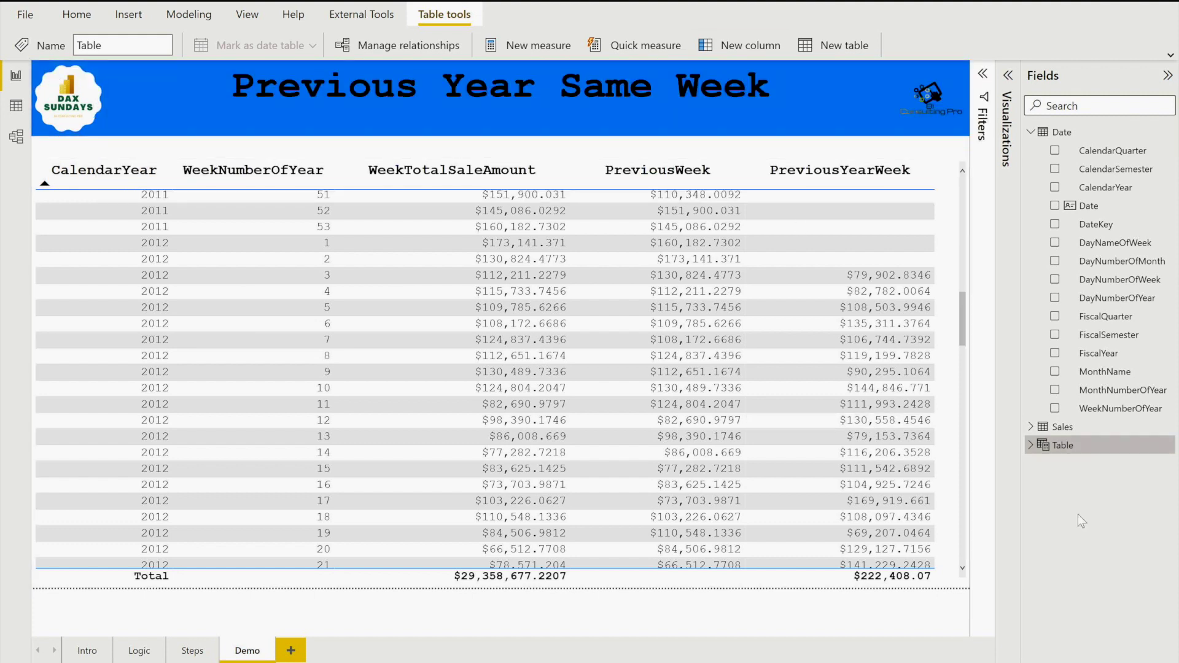
# - Examine the WeekTotalSaleAmount measure in Table, especially the ALLEXCEPT arguments on calendar year and week number
pyautogui.click(1029, 447)
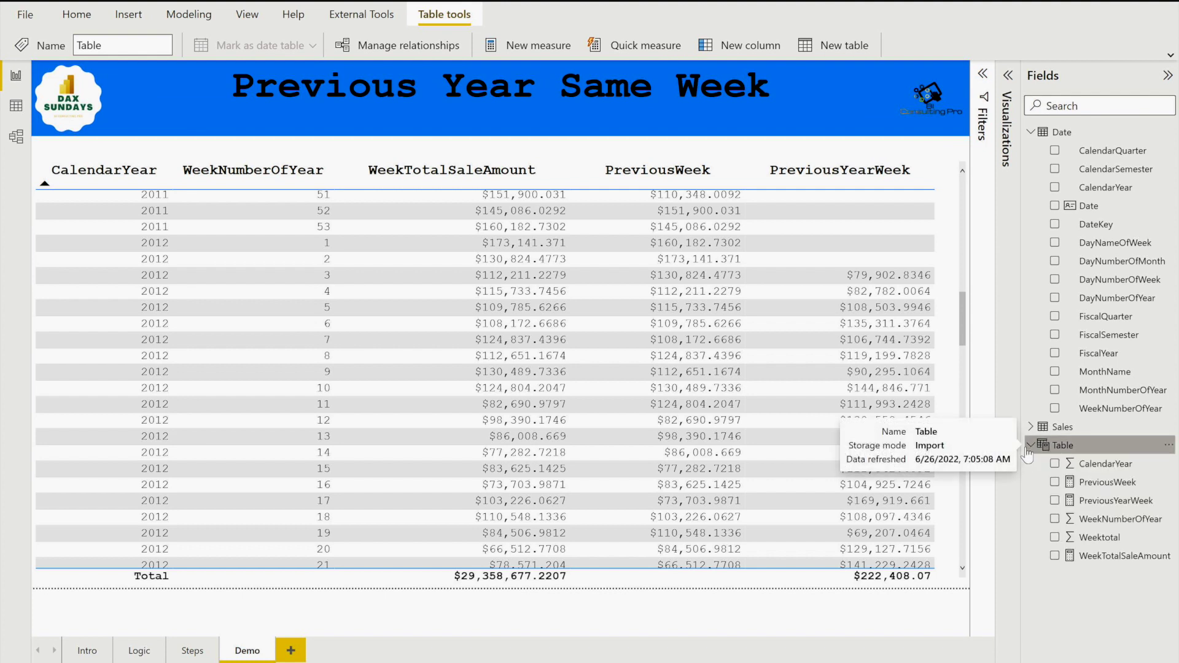
pyautogui.click(1115, 556)
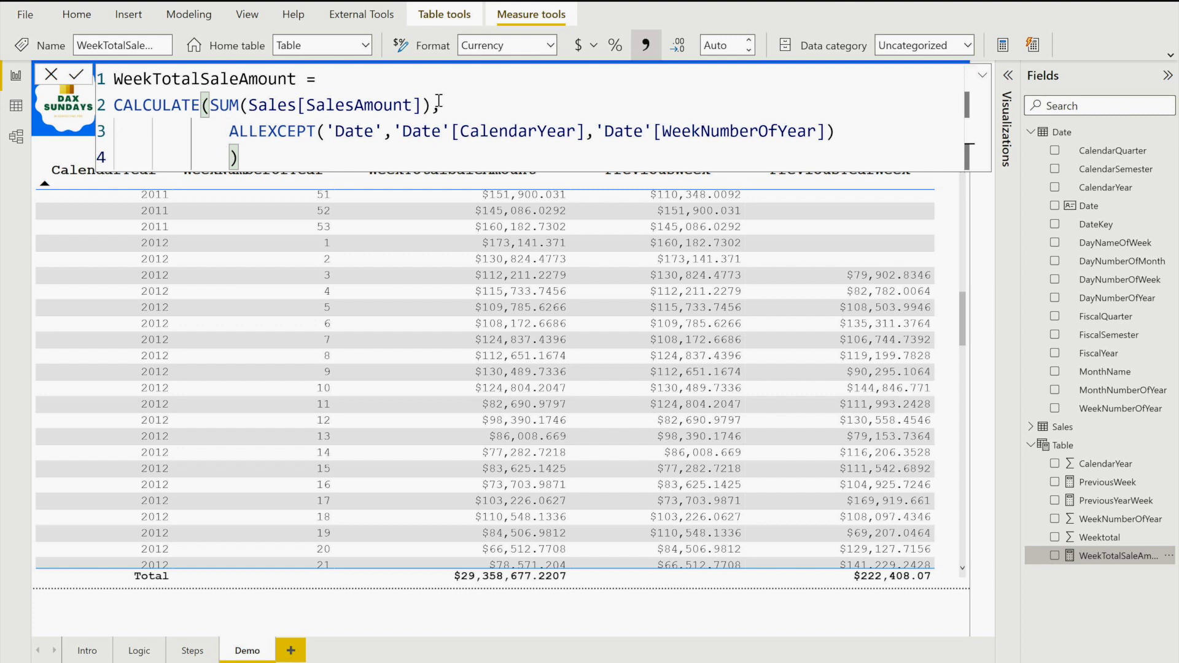
pyautogui.click(332, 131)
pyautogui.moveTo(332, 130); pyautogui.dragTo(820, 121)
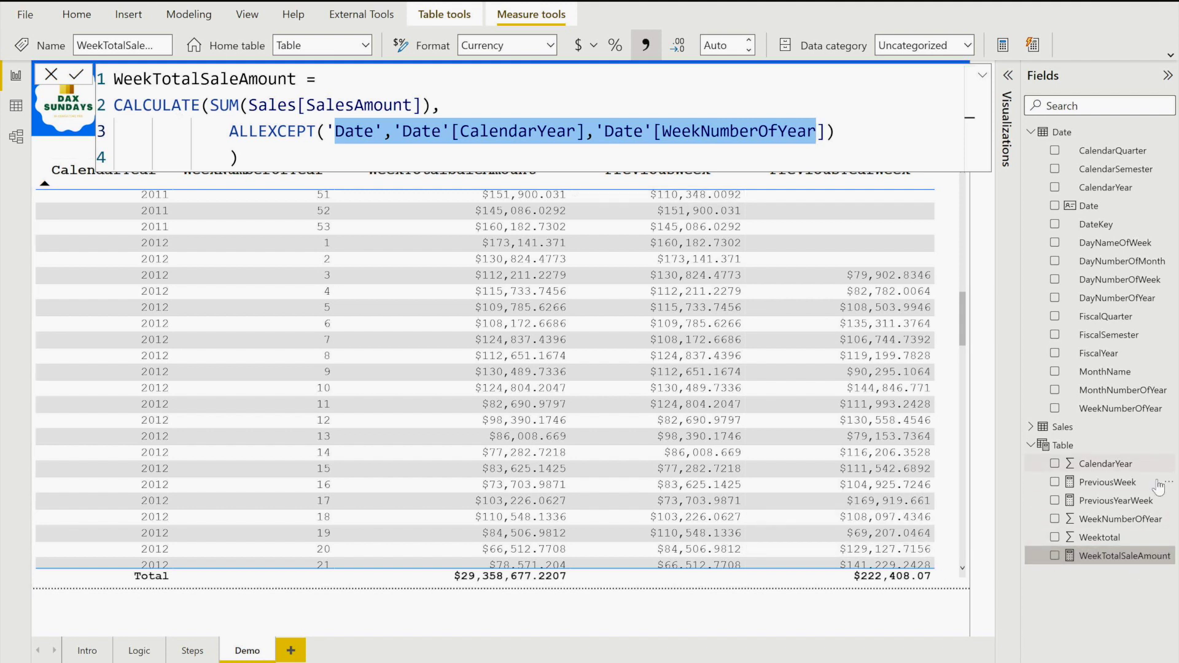
# - Examine the PreviousWeek measure's LOOKUPVALUE formula, focusing on the Weektotal result column and the CalendarYear search column
pyautogui.click(1111, 483)
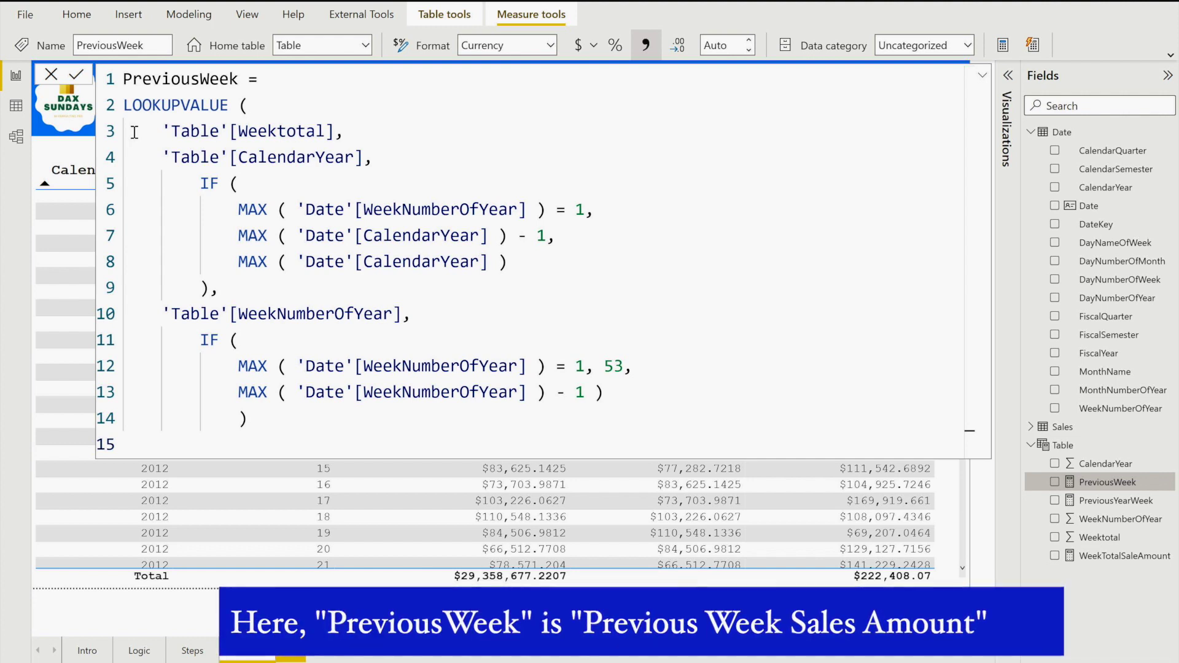
pyautogui.moveTo(162, 131); pyautogui.dragTo(352, 131)
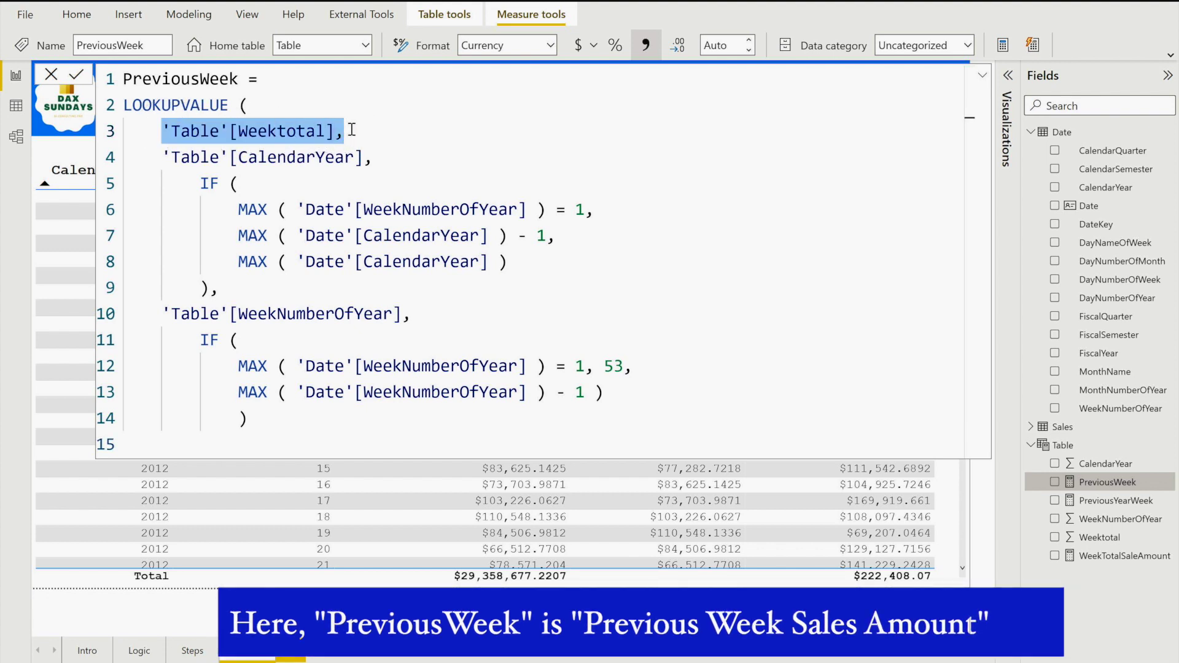
pyautogui.moveTo(378, 161); pyautogui.dragTo(150, 161)
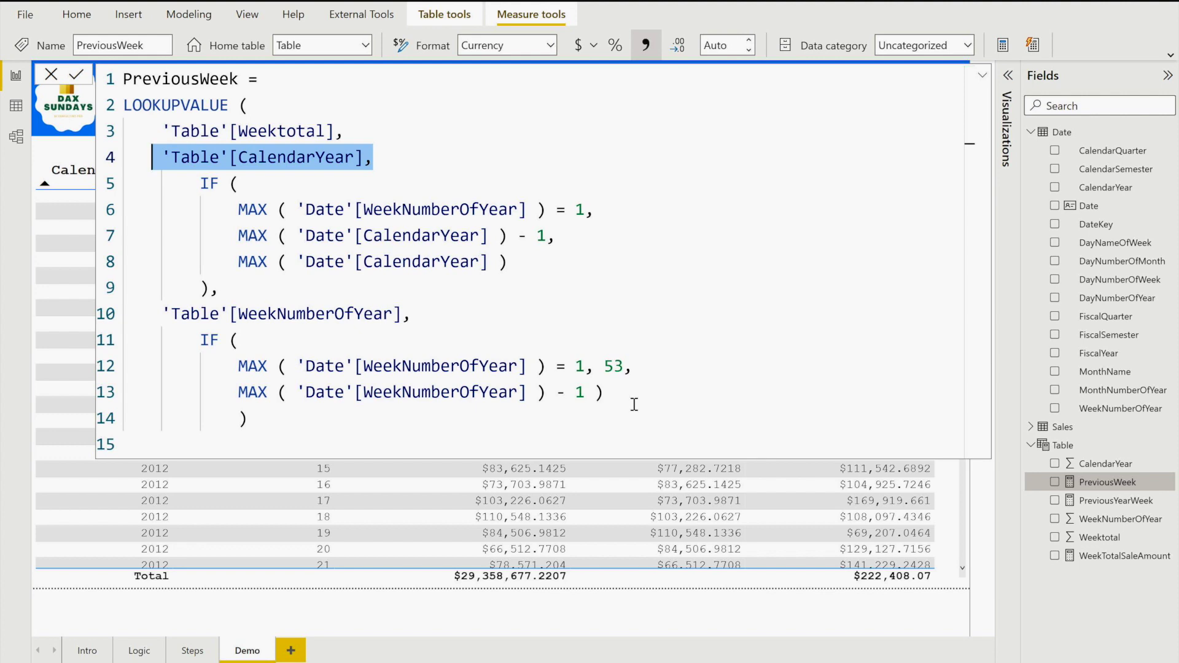
# - Examine the PreviousYearWeek measure's LOOKUPVALUE formula and close it without changes
pyautogui.click(1113, 501)
pyautogui.click(1106, 482)
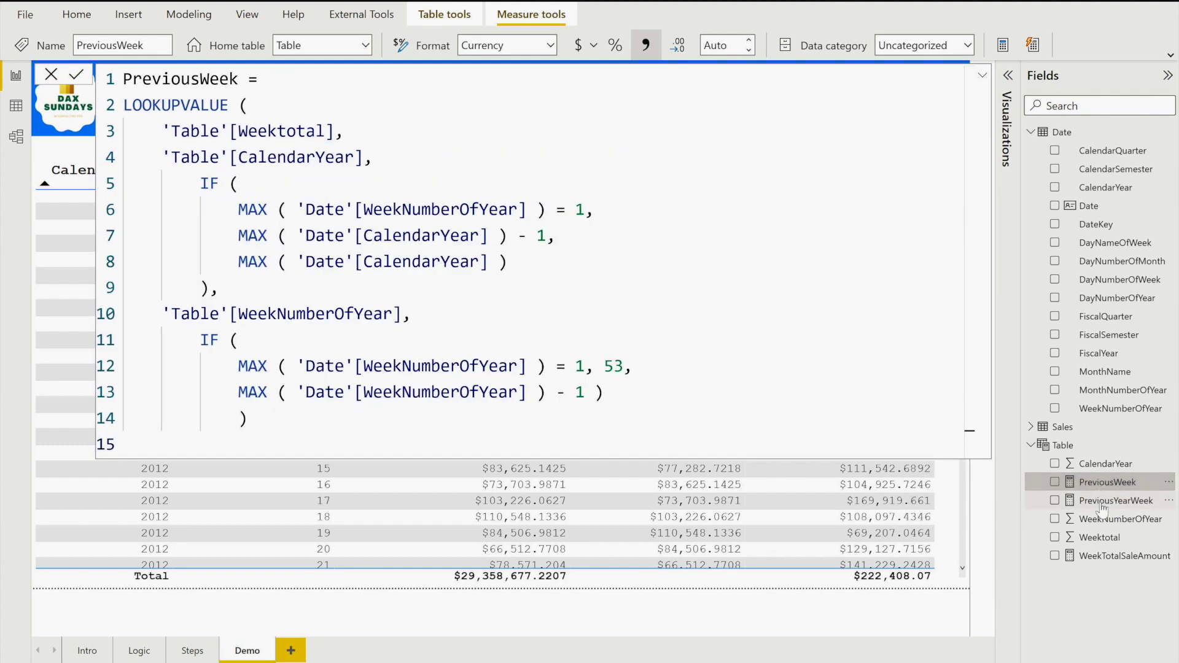
pyautogui.click(1102, 502)
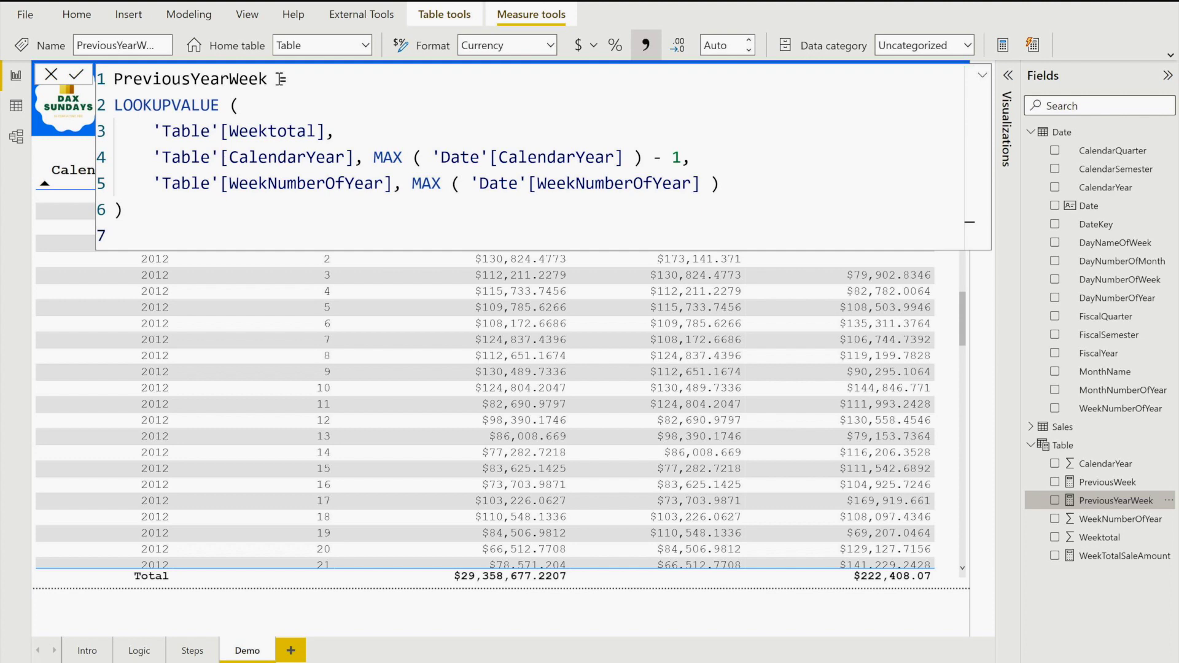
pyautogui.click(54, 74)
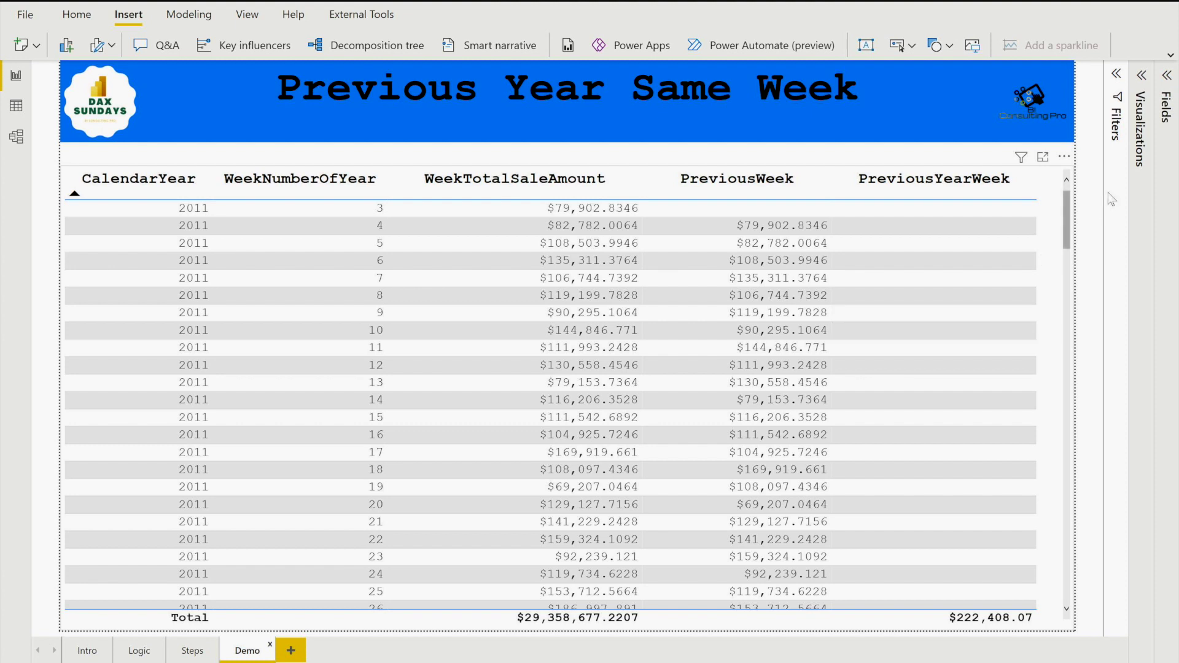
# - Compare the sales totals of weeks 3 and 4 of 2011 with the PreviousYearWeek values for the same weeks of 2012
pyautogui.click(1068, 232)
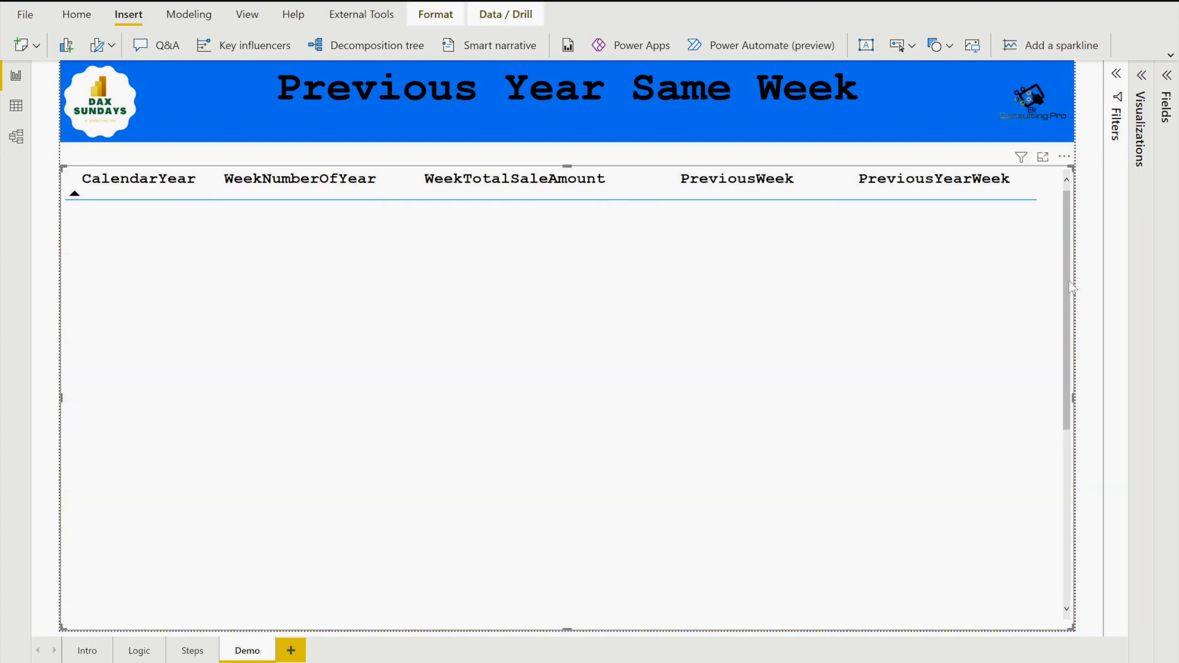
pyautogui.moveTo(1067, 246); pyautogui.dragTo(1062, 337)
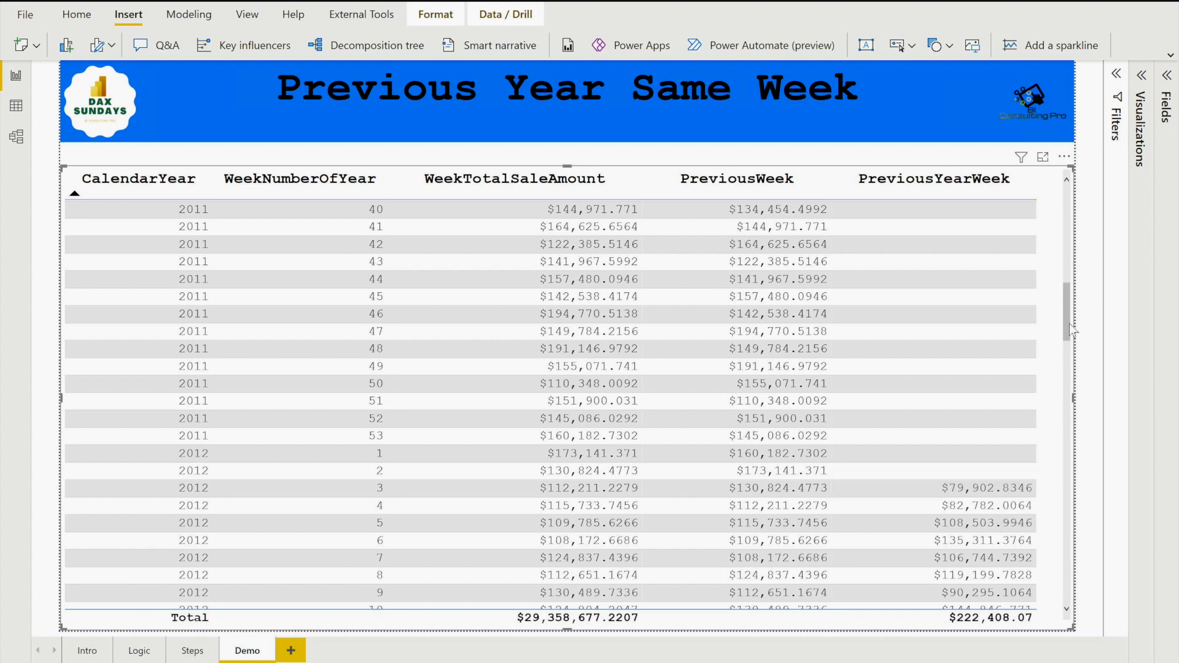
pyautogui.moveTo(1069, 323); pyautogui.dragTo(1066, 229)
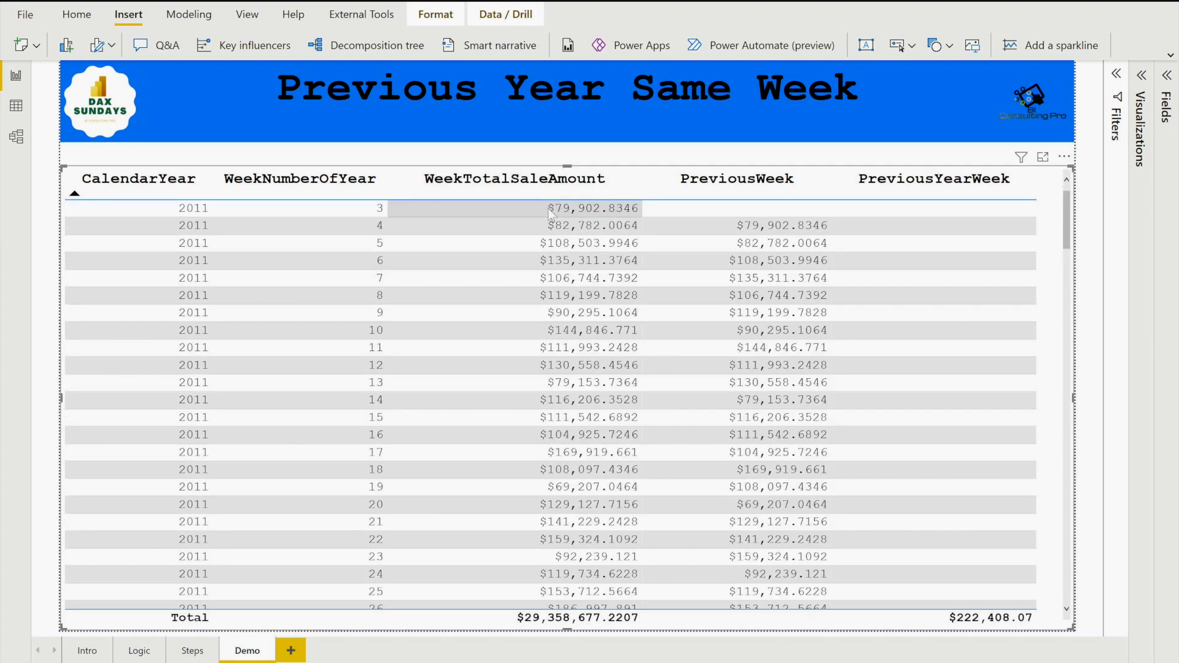
pyautogui.click(615, 213)
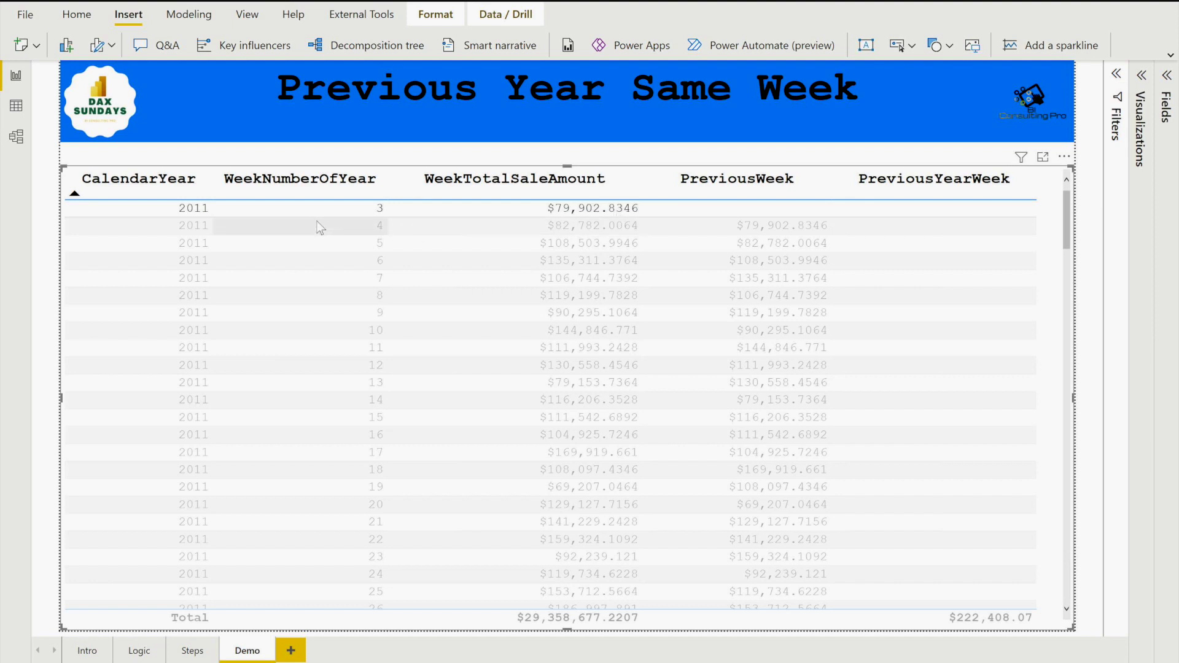
pyautogui.click(581, 229)
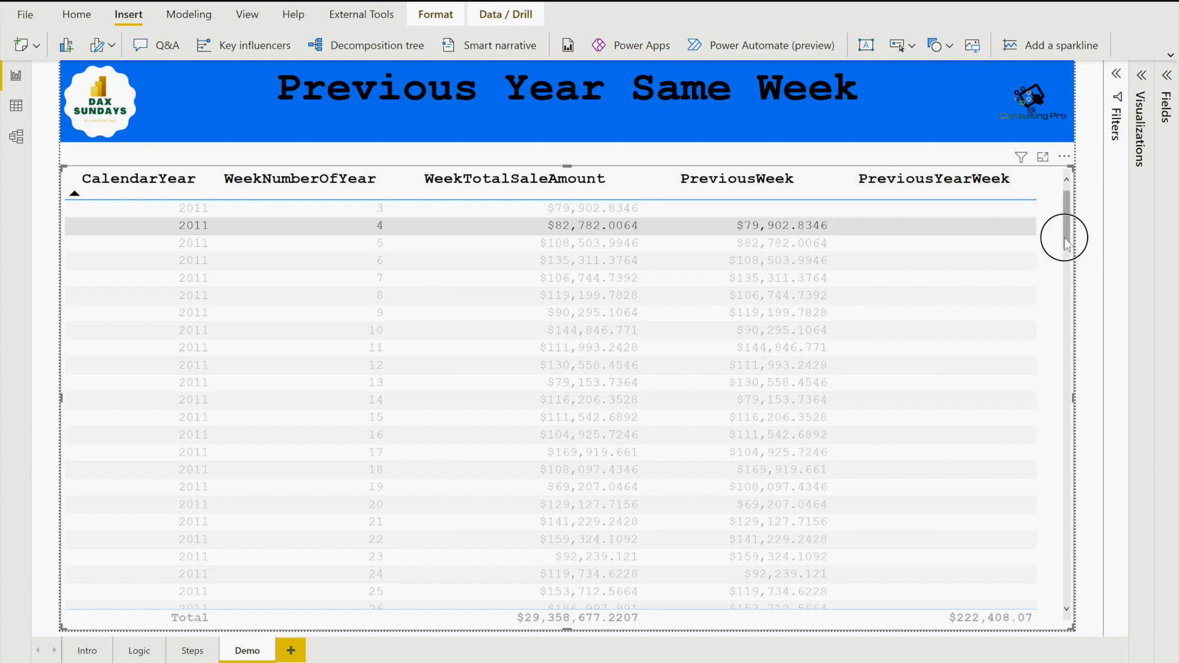
pyautogui.moveTo(1063, 237); pyautogui.dragTo(1028, 355)
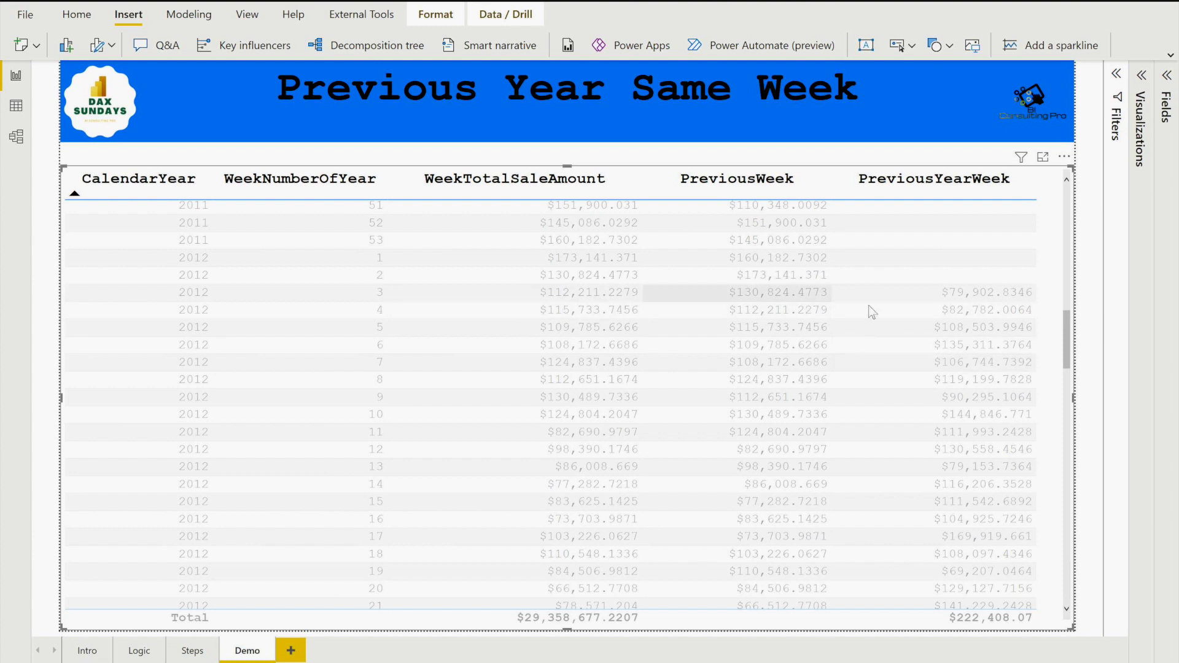
pyautogui.click(943, 312)
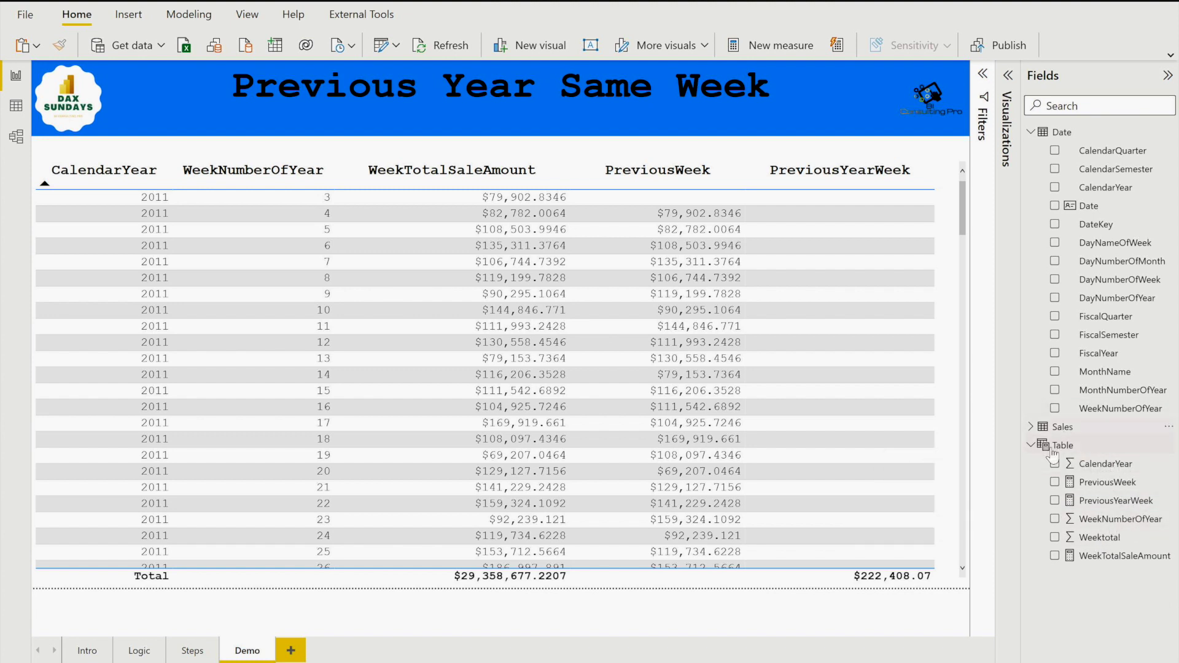
# - Add a new report page and create a table visual on it from the CalendarYear field of Table
pyautogui.moveTo(1084, 451)
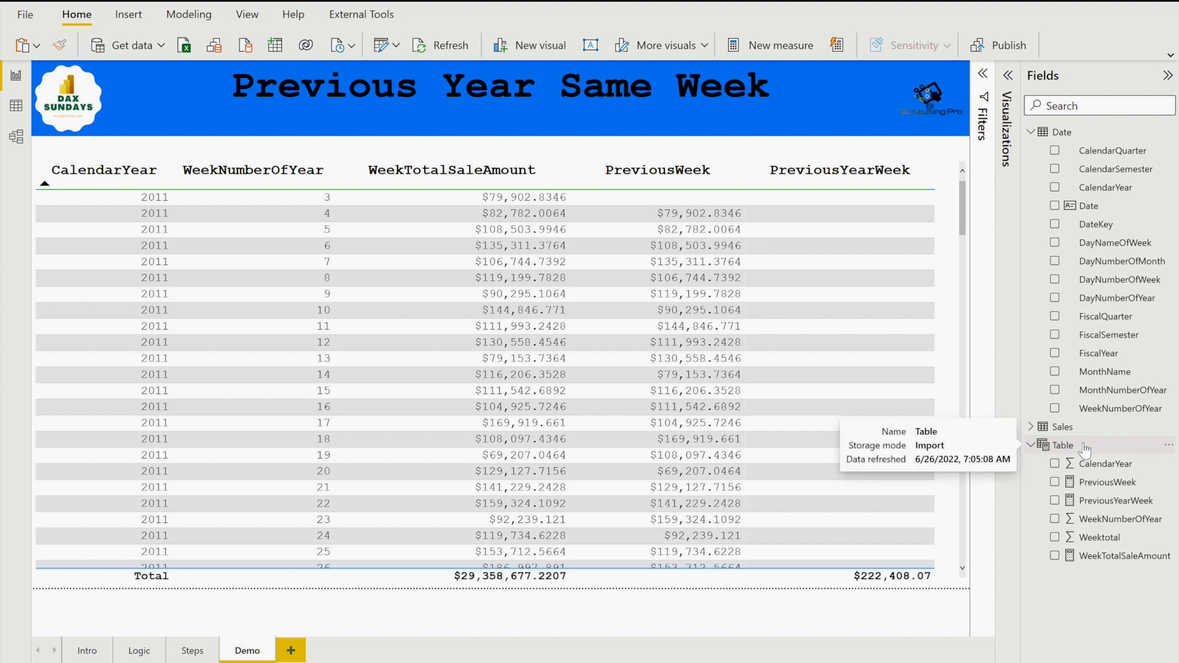
pyautogui.click(291, 650)
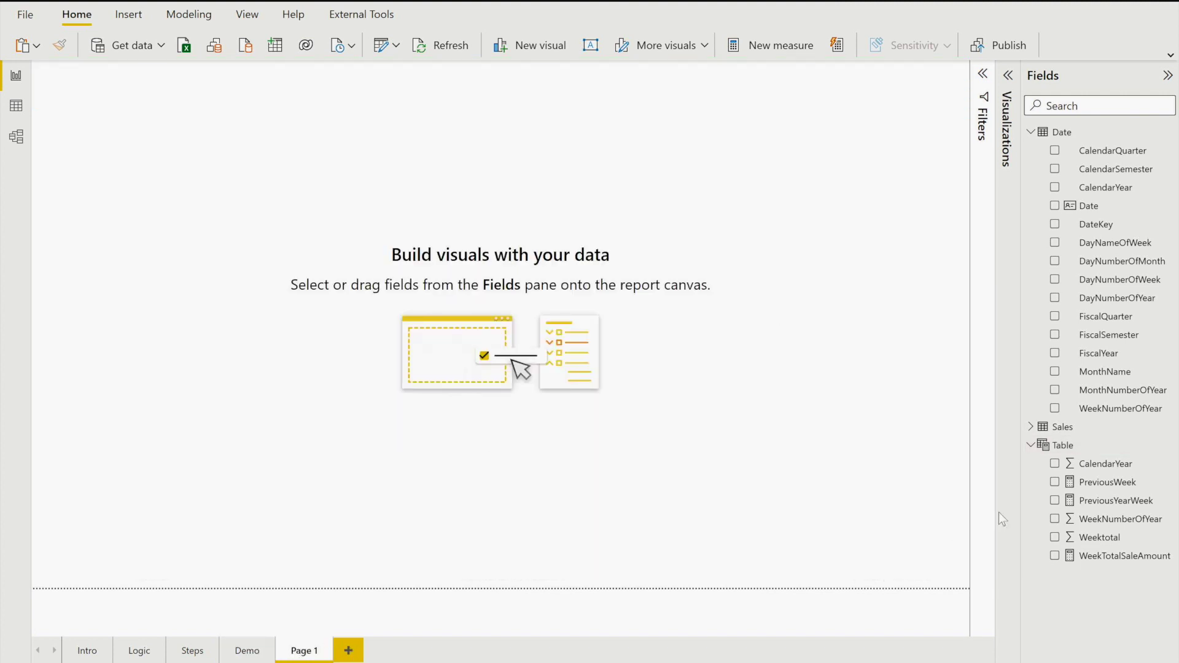
pyautogui.moveTo(1105, 463); pyautogui.dragTo(289, 344)
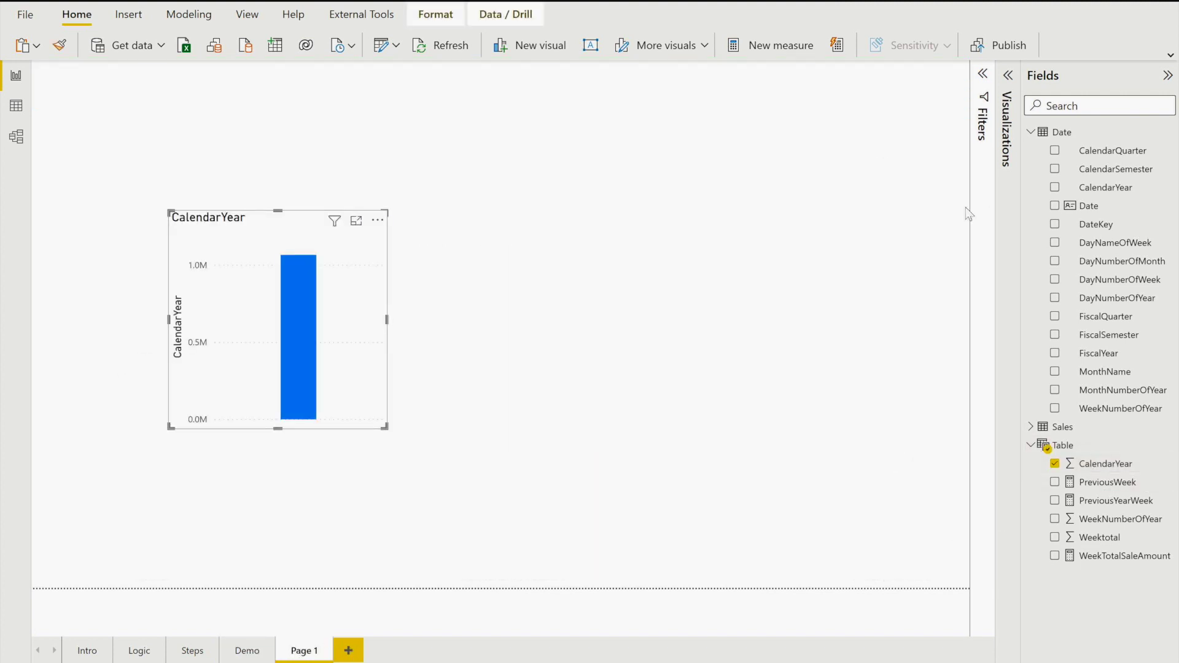
pyautogui.click(1006, 129)
pyautogui.click(961, 241)
# - Add WeekNumberOfYear, WeekTotalSaleAmount, PreviousWeek and PreviousYearWeek from Table to the visual, and enlarge it to show all columns
pyautogui.click(1054, 519)
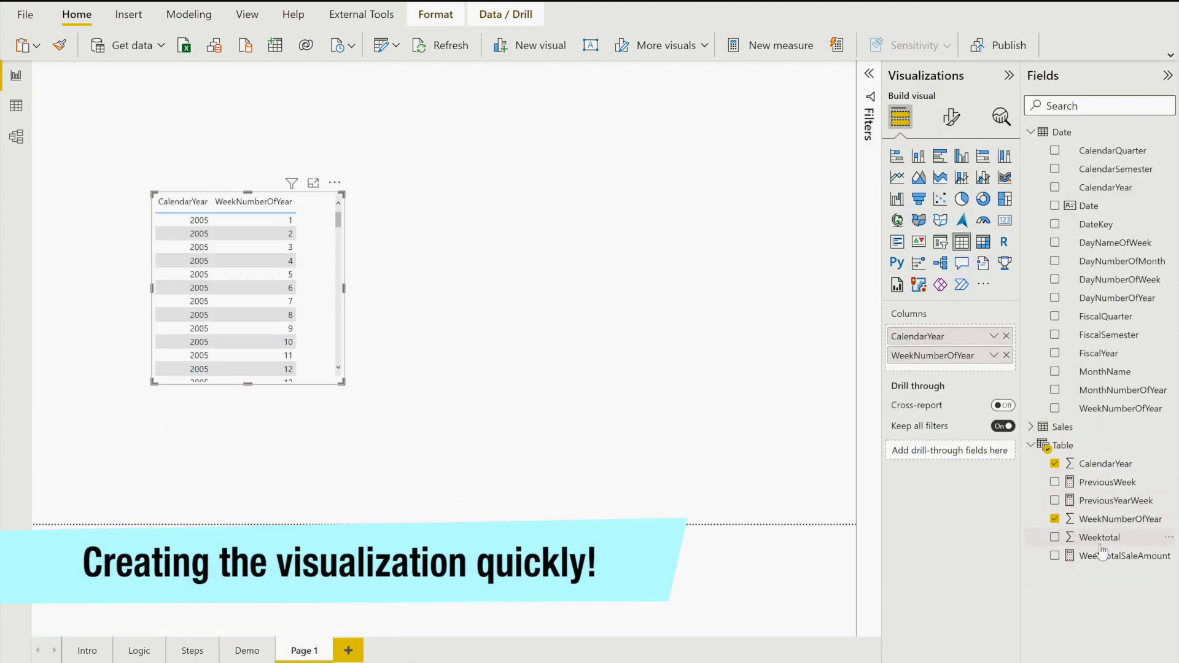
pyautogui.moveTo(1102, 554); pyautogui.dragTo(973, 390)
pyautogui.click(1054, 482)
pyautogui.click(1054, 500)
pyautogui.moveTo(342, 382); pyautogui.dragTo(726, 495)
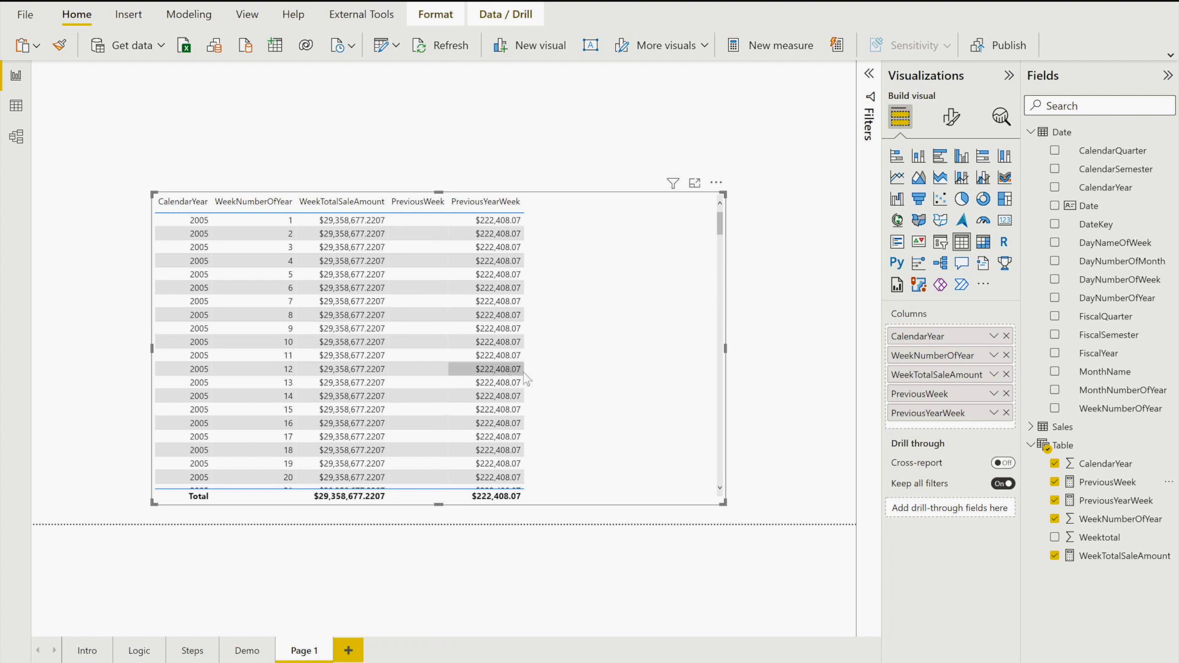
# - Replace the visual's CalendarYear and WeekNumberOfYear columns with the same-named fields from the Date table, placed before the measures
pyautogui.scroll(-8, 432, 337)
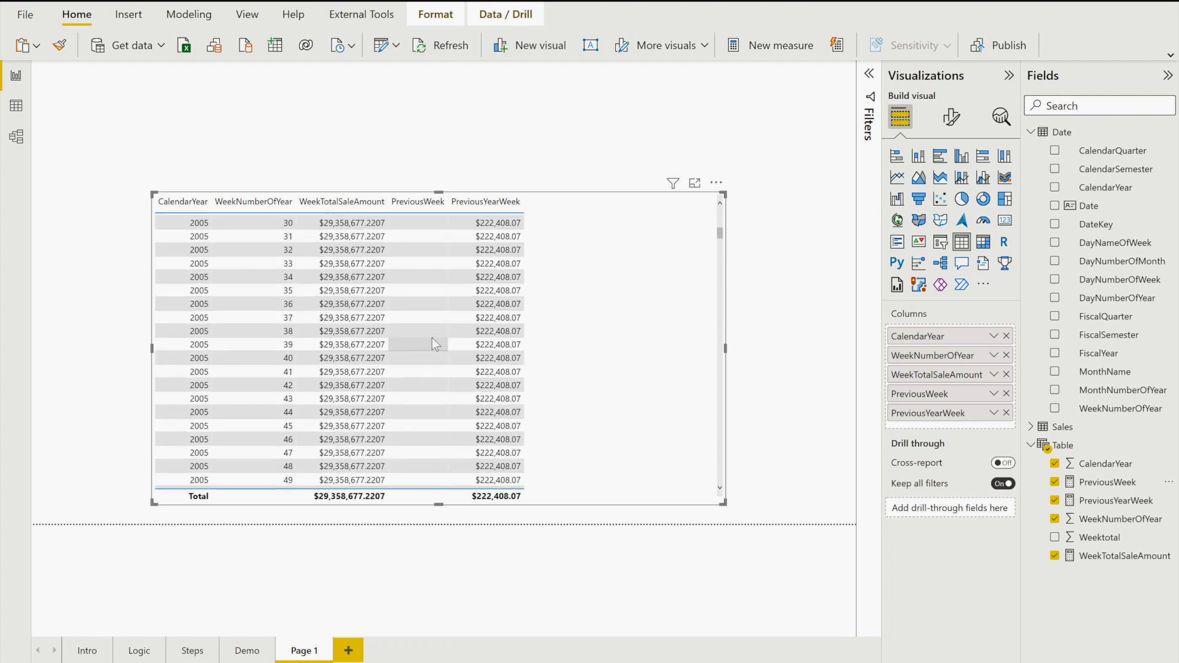
pyautogui.scroll(8, 417, 348)
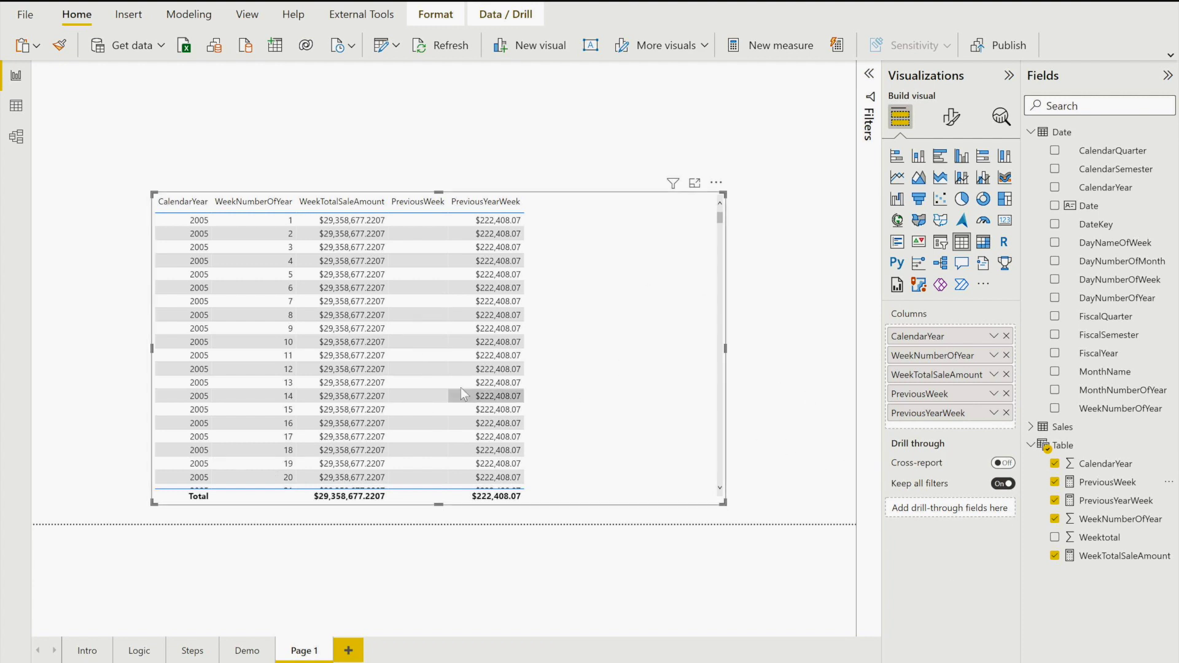
pyautogui.click(1006, 336)
pyautogui.click(1007, 336)
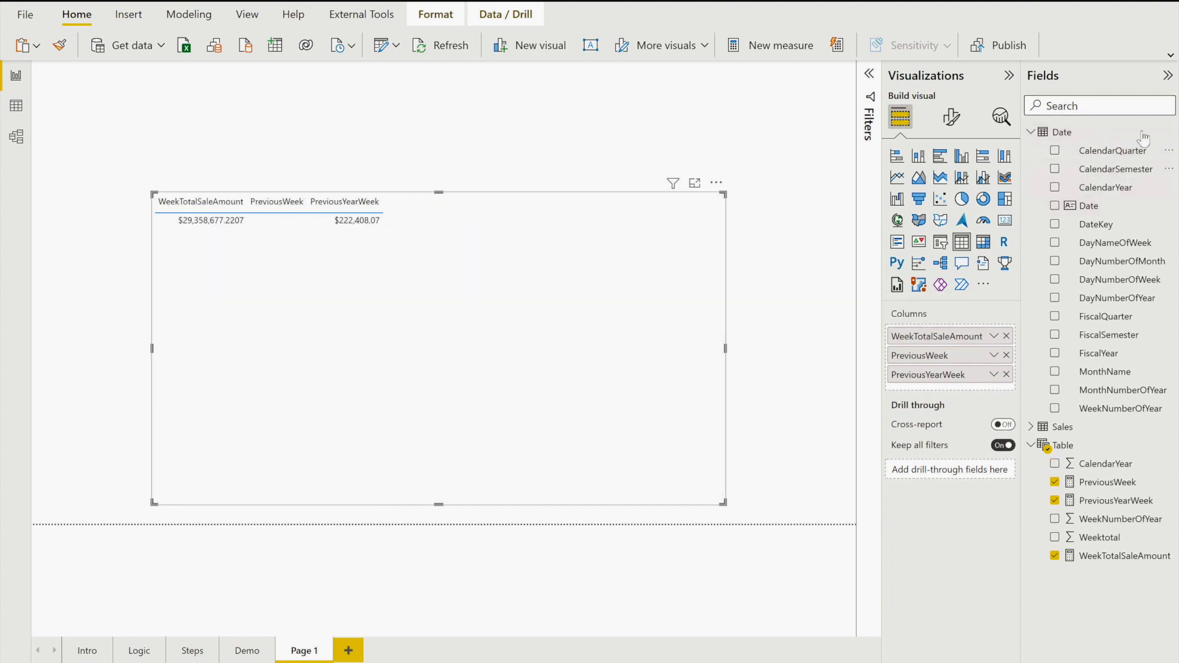
pyautogui.moveTo(1112, 187); pyautogui.dragTo(948, 337)
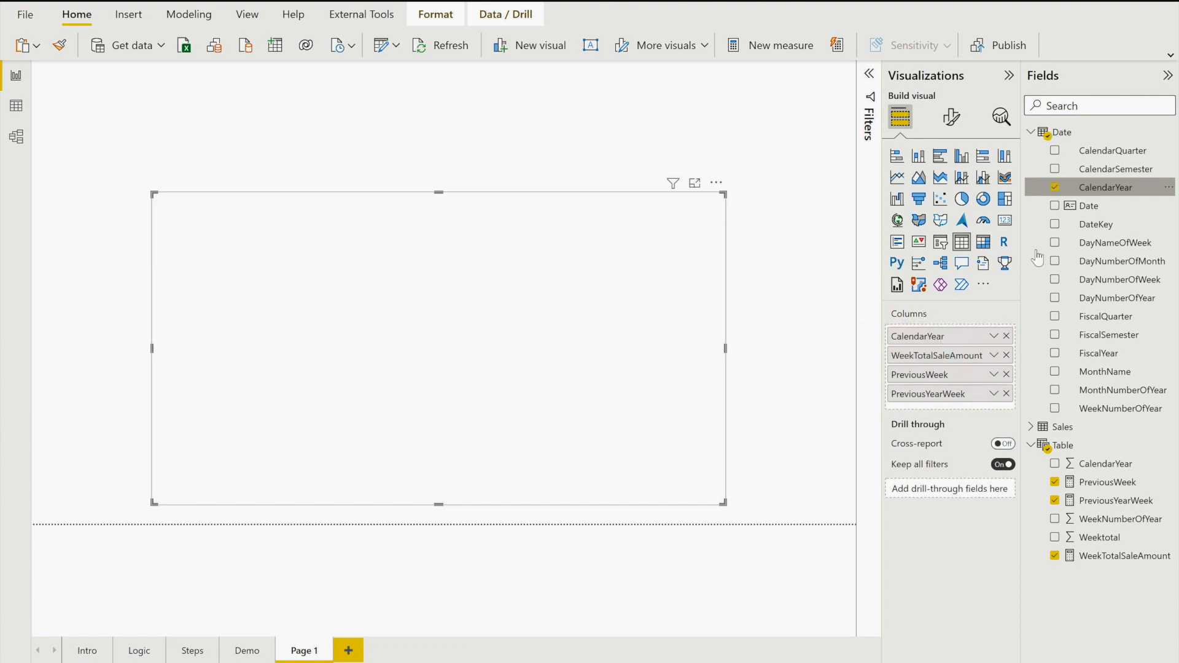
pyautogui.moveTo(1096, 414); pyautogui.dragTo(957, 352)
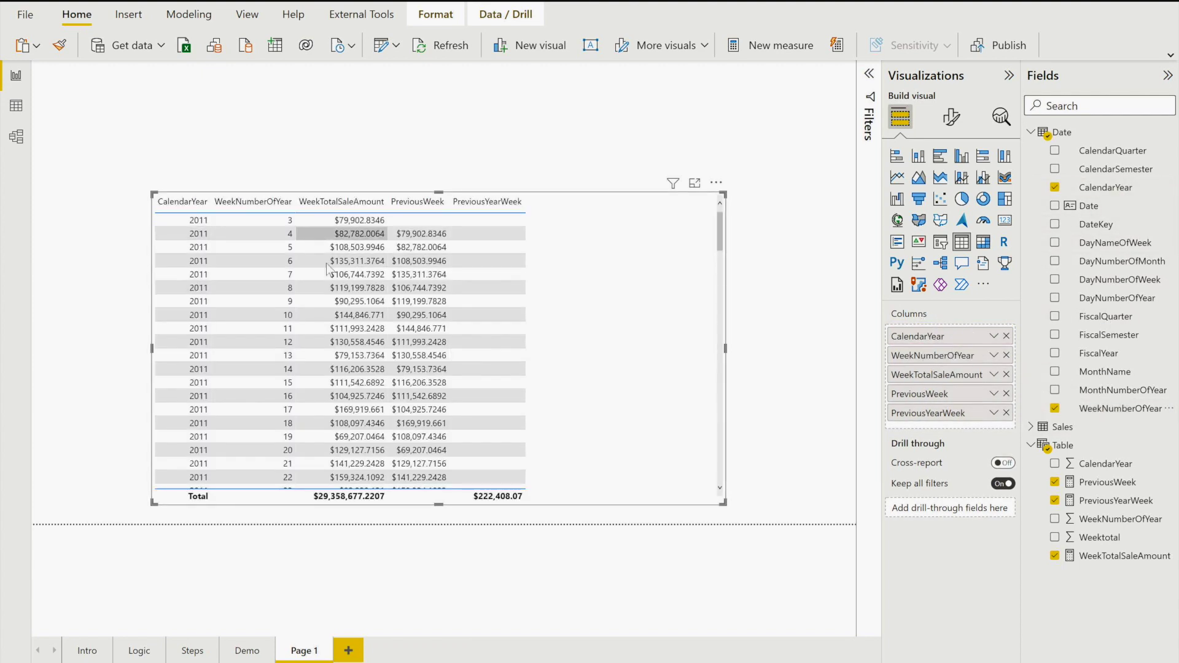